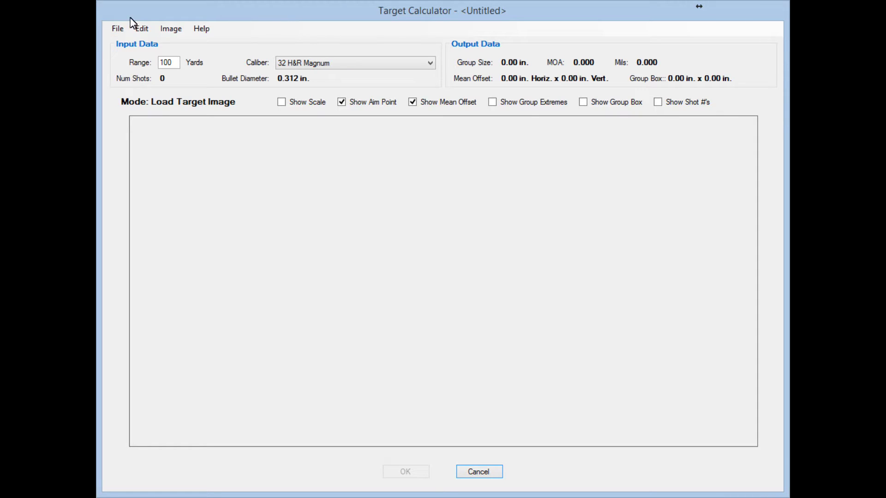
# - Load the target image 20160501_160902.jpg from the Targets folder
pyautogui.click(117, 28)
pyautogui.click(144, 122)
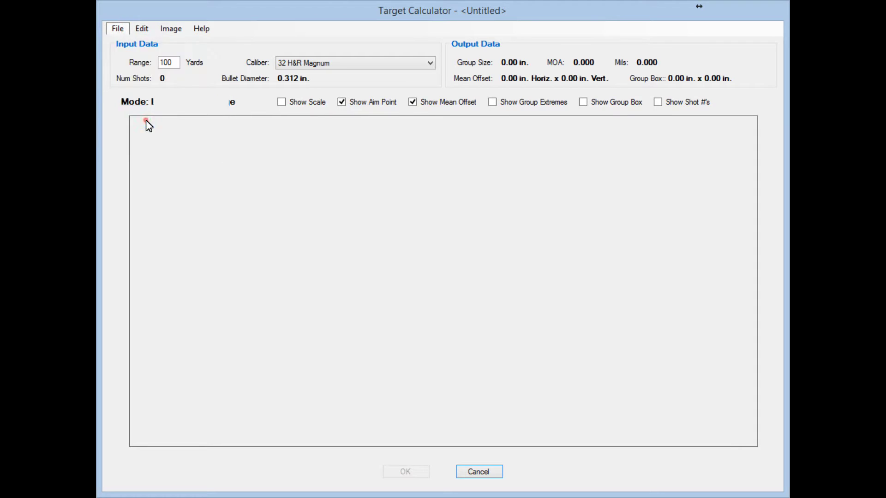
pyautogui.click(496, 134)
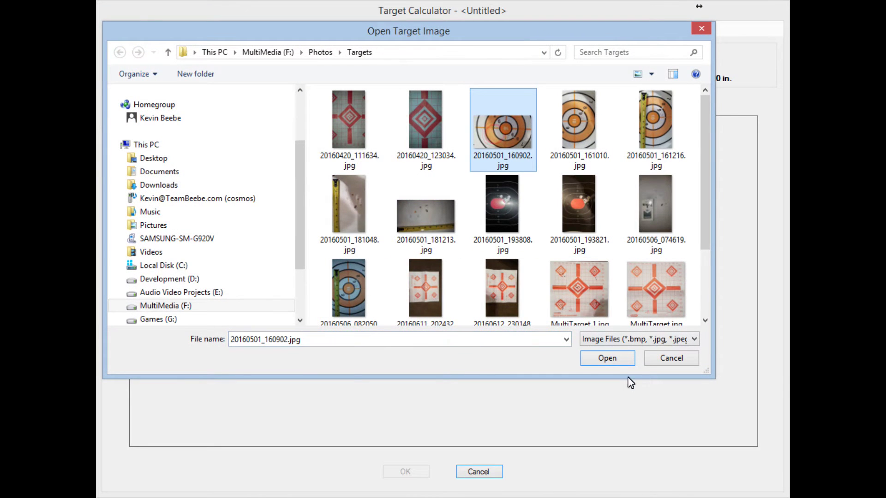
pyautogui.click(607, 359)
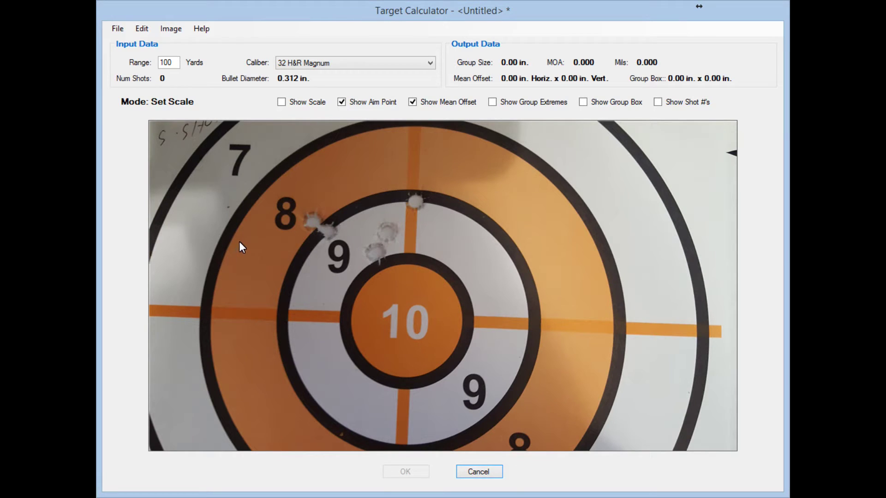
# - Rotate the orange target image 90 degrees to the right
pyautogui.click(169, 30)
pyautogui.moveTo(185, 44)
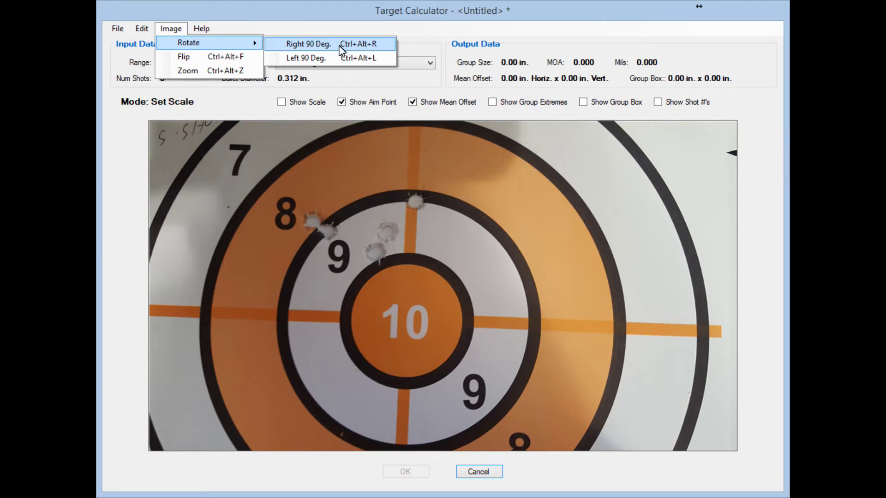
pyautogui.click(321, 43)
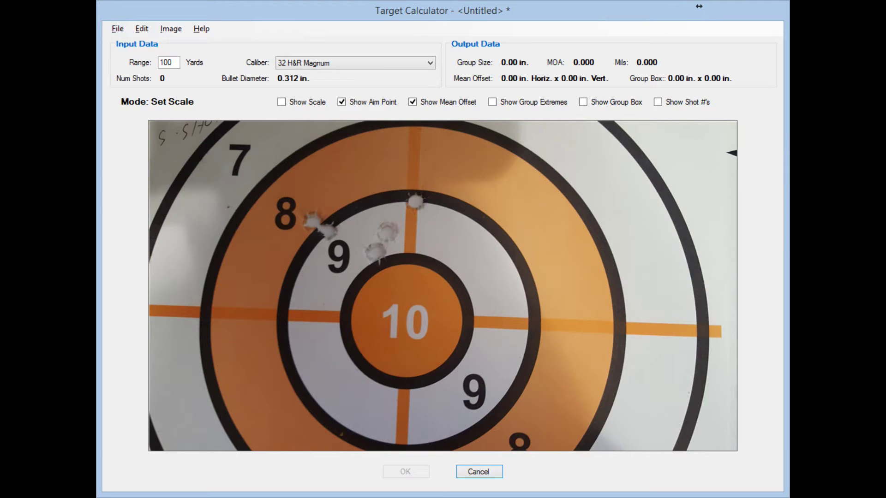
# - Load the target image Upside Down.jpg in place of the current one
pyautogui.click(118, 28)
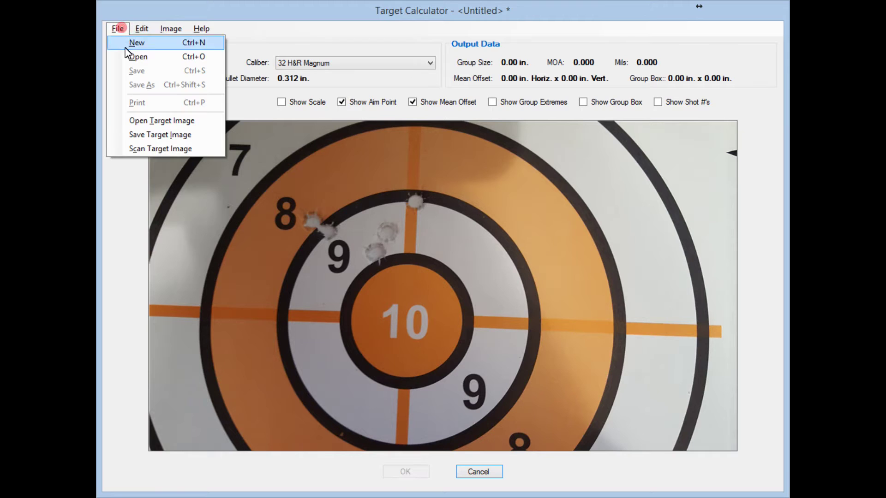
pyautogui.click(151, 121)
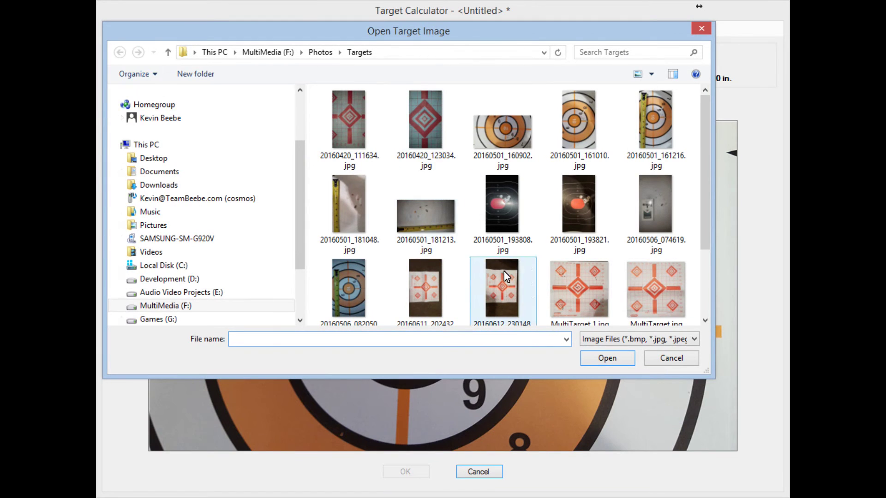
pyautogui.scroll(-2, 705, 199)
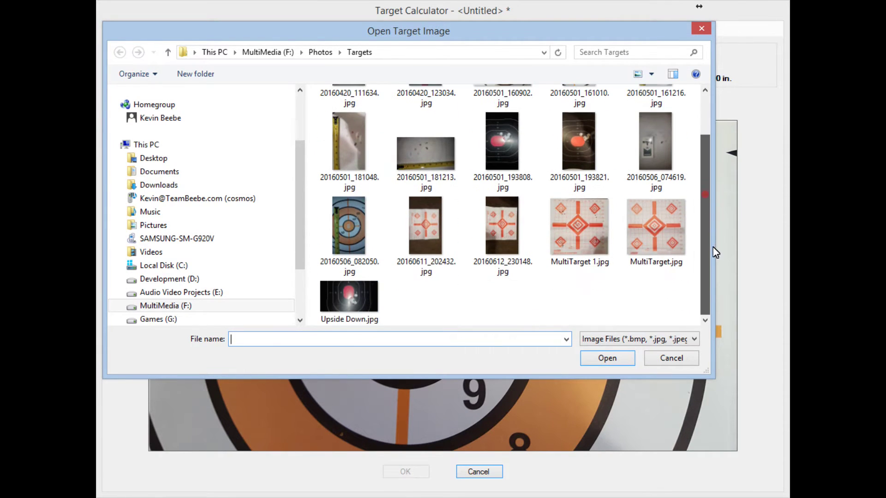
pyautogui.click(342, 286)
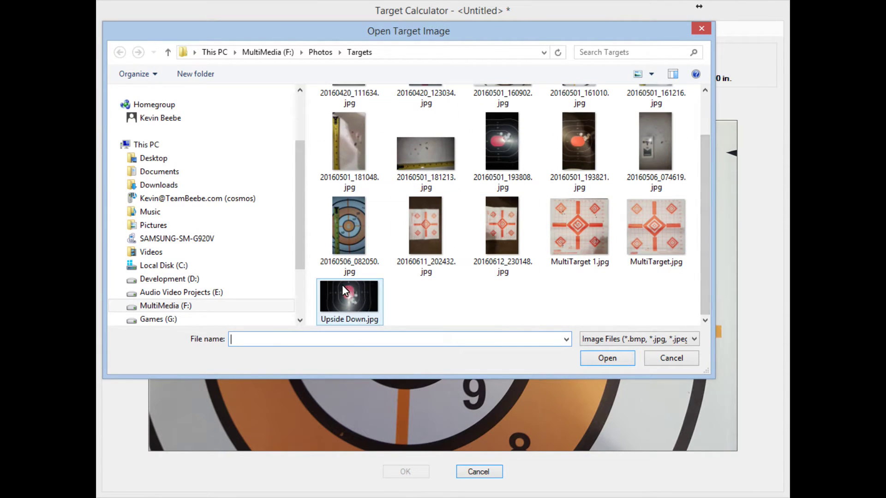
pyautogui.click(607, 358)
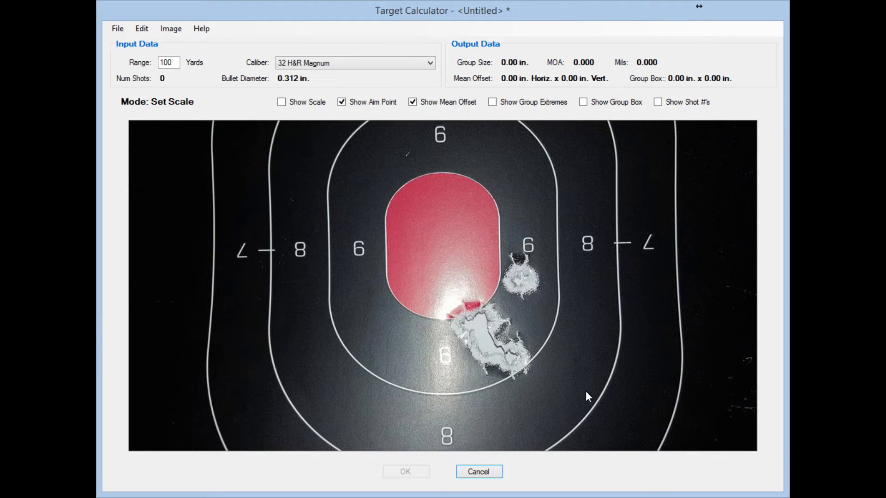
# - Flip the upside-down target image so its ring numbers read upright
pyautogui.click(171, 29)
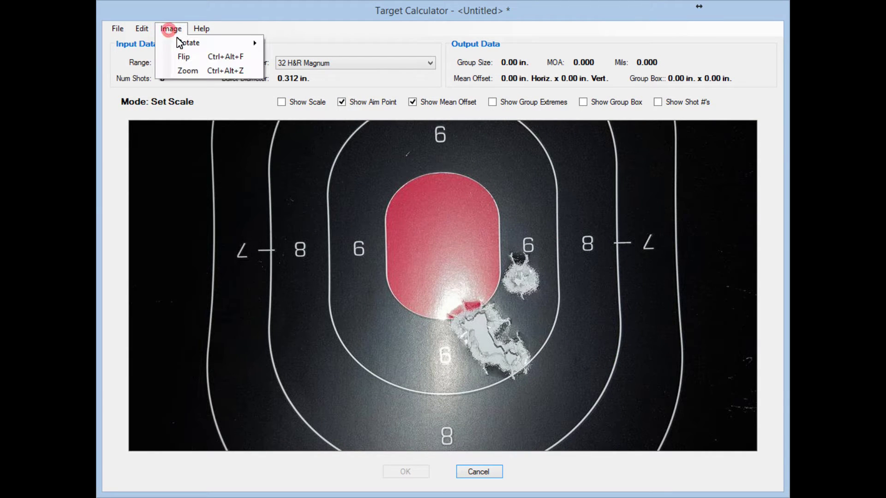
pyautogui.click(180, 57)
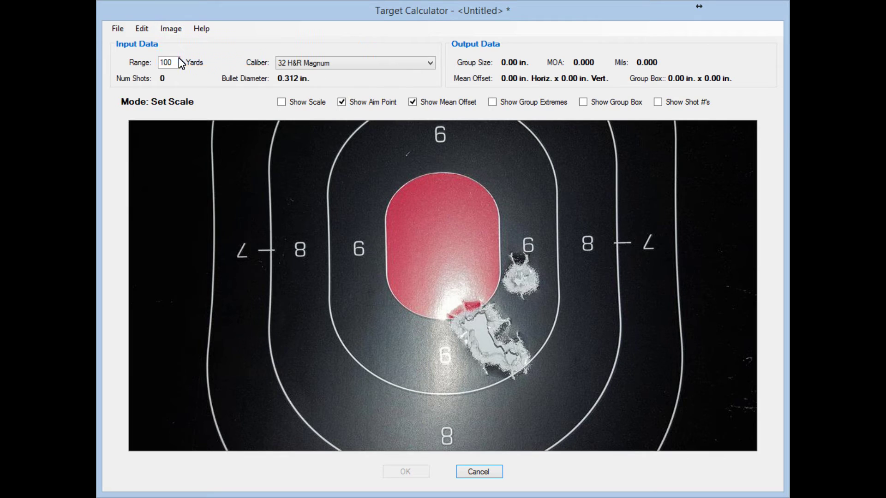
pyautogui.click(170, 29)
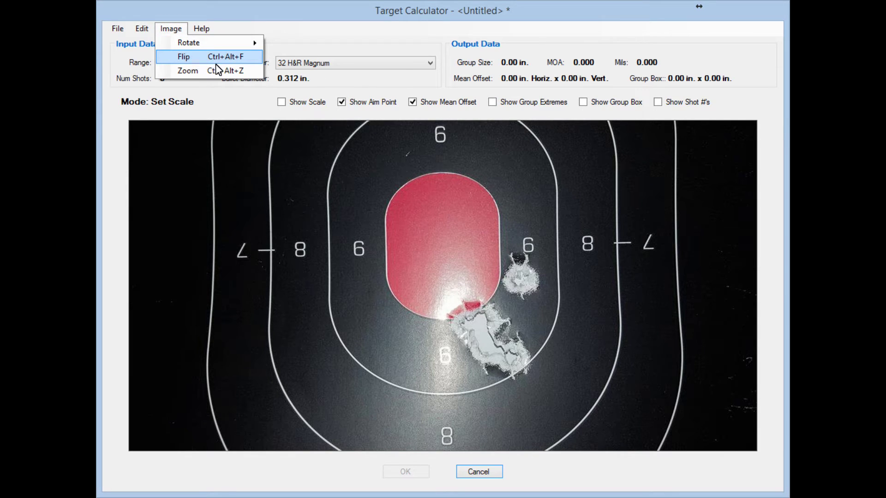
pyautogui.click(187, 61)
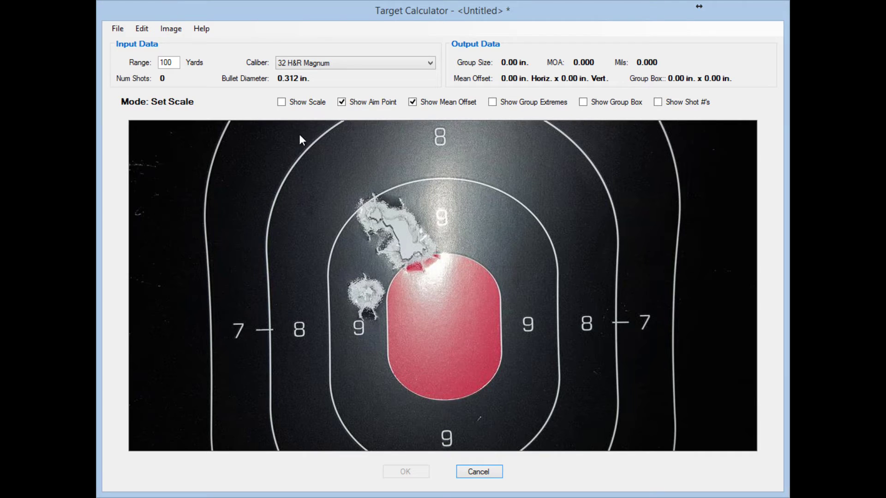
# - Load the target image 20160501_160902.jpg again in place of the flipped one
pyautogui.click(117, 29)
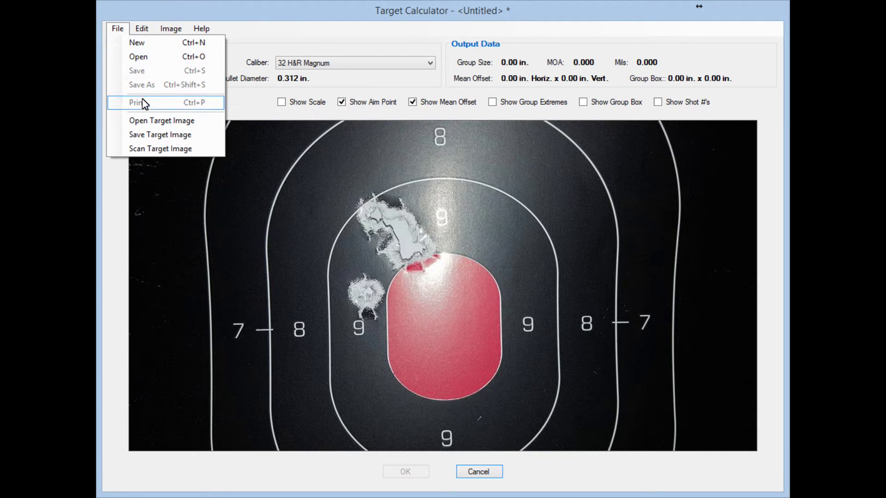
pyautogui.click(153, 120)
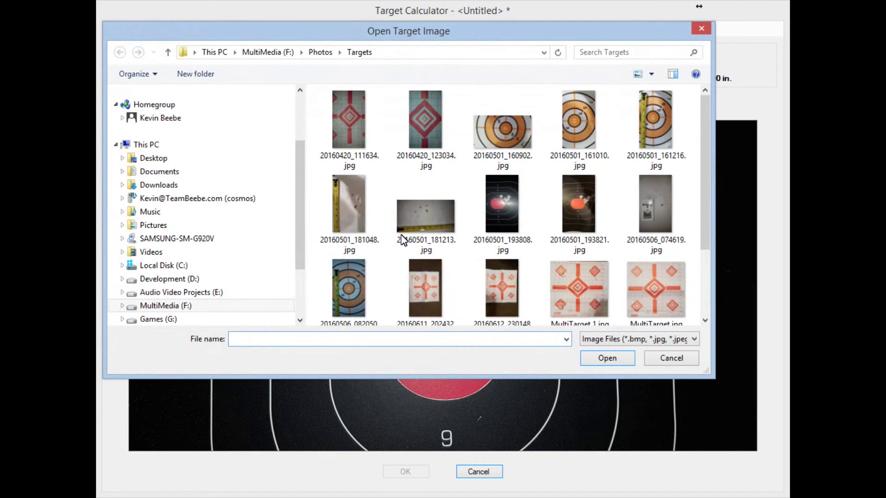
pyautogui.click(510, 135)
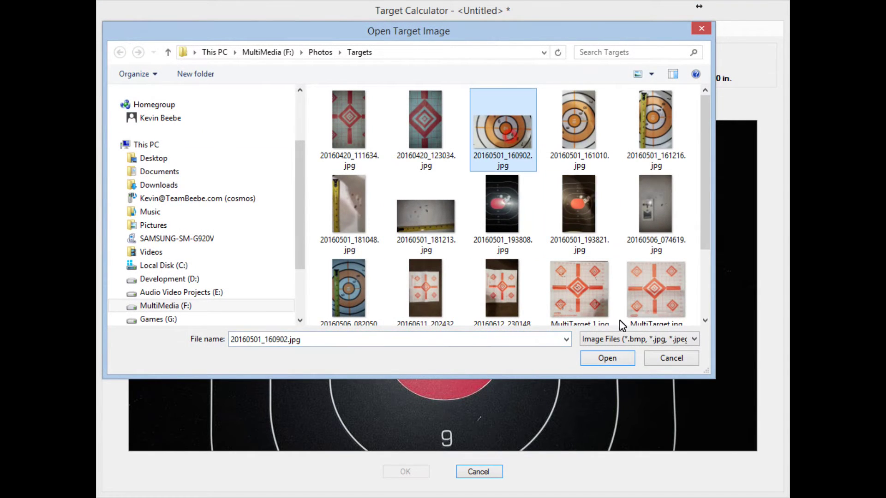
pyautogui.click(613, 358)
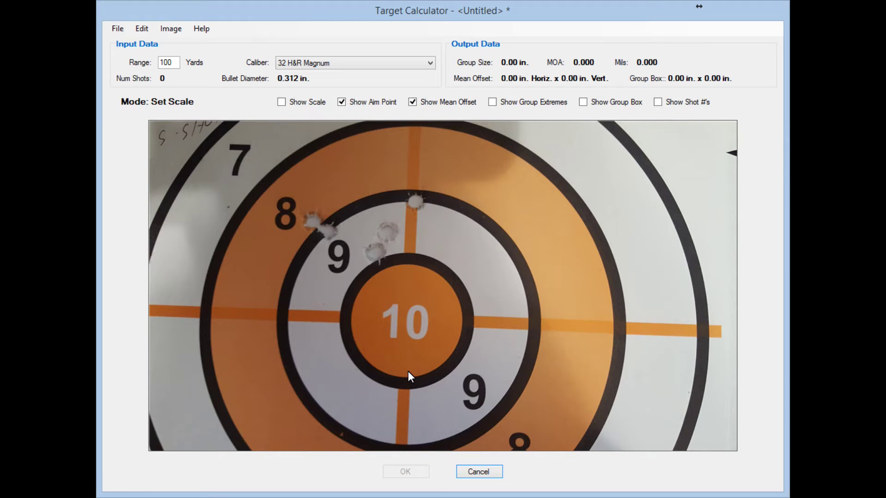
# - Zoom the target image to a selected area enclosing the five shot holes and the 10 ring
pyautogui.click(168, 26)
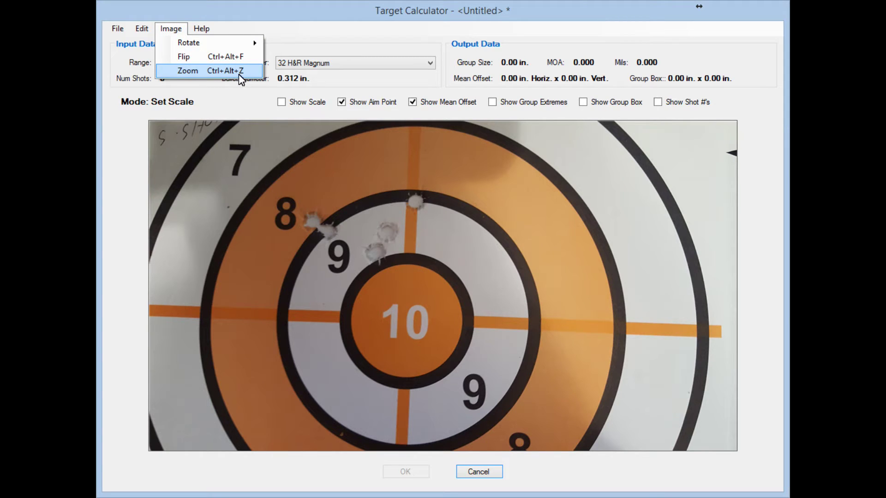
pyautogui.click(187, 74)
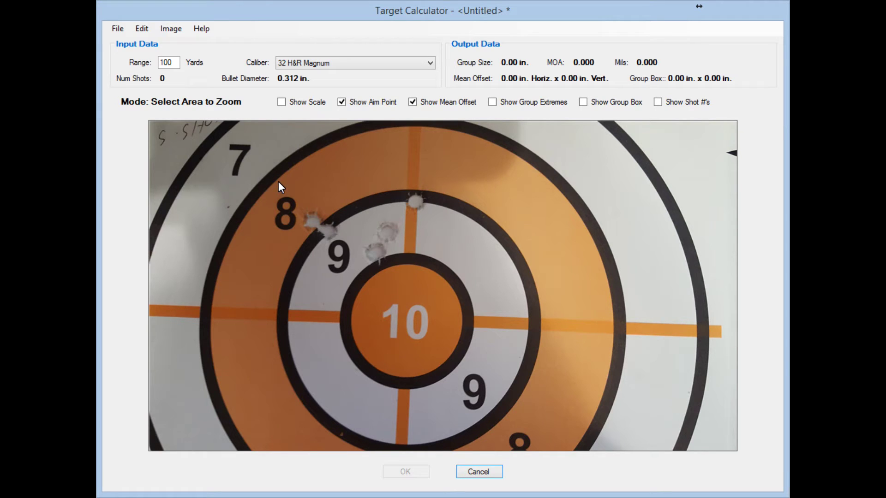
pyautogui.moveTo(279, 181); pyautogui.dragTo(345, 231)
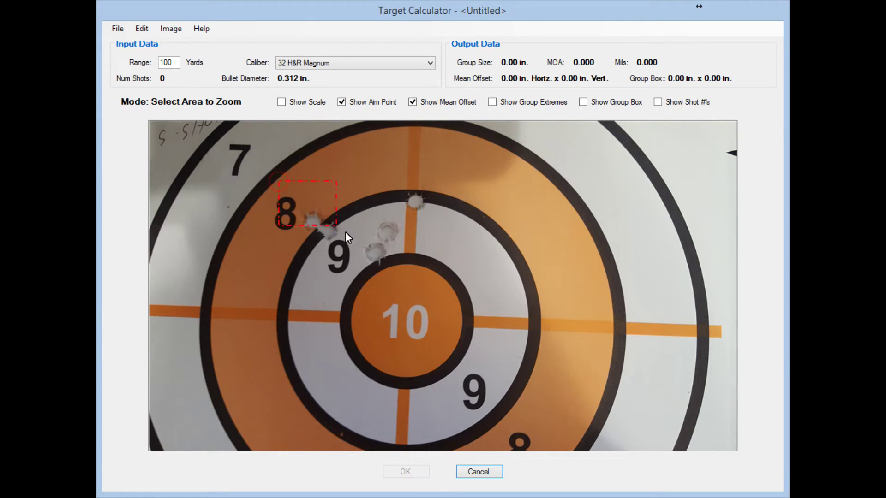
pyautogui.moveTo(448, 334); pyautogui.dragTo(529, 399)
pyautogui.moveTo(529, 397); pyautogui.dragTo(406, 272)
pyautogui.moveTo(367, 248); pyautogui.dragTo(506, 398)
pyautogui.moveTo(506, 397); pyautogui.dragTo(511, 400)
pyautogui.moveTo(511, 400)
pyautogui.mouseDown()
pyautogui.moveTo(520, 407)
pyautogui.moveTo(519, 398)
pyautogui.mouseUp()
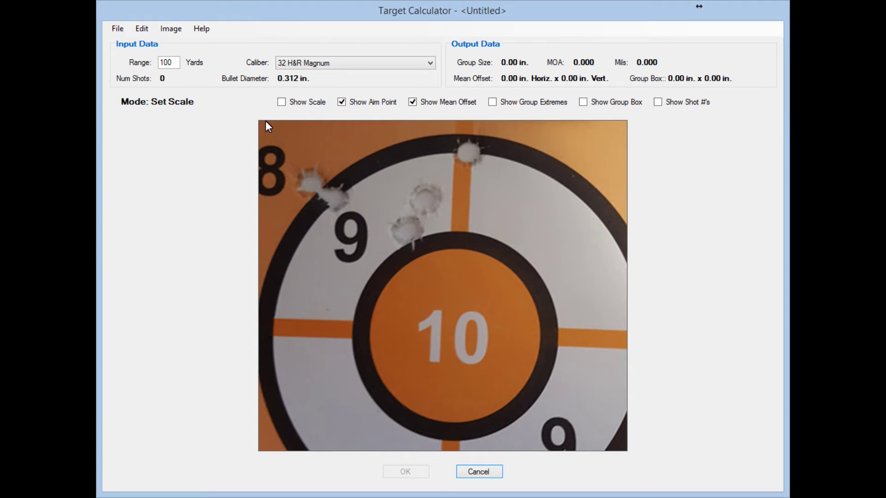
# - Zoom the image further to a slightly tighter area around the shot group and the 10 ring
pyautogui.click(172, 28)
pyautogui.click(180, 73)
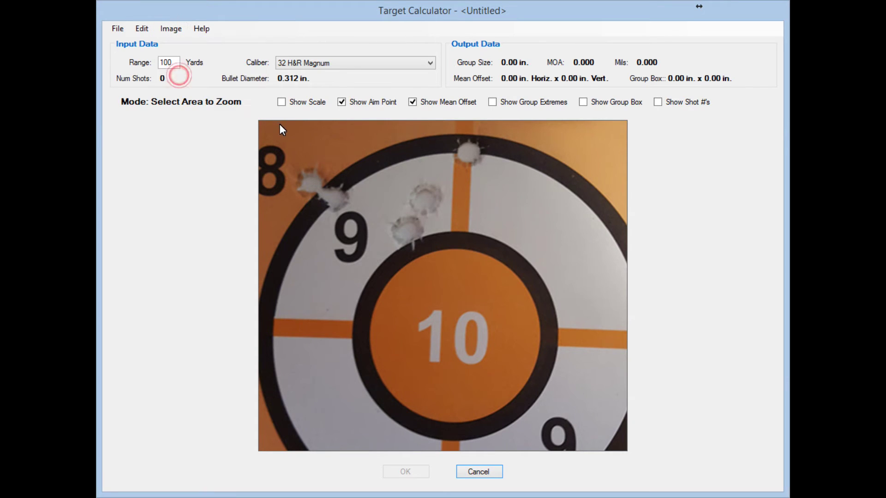
pyautogui.moveTo(282, 127); pyautogui.dragTo(605, 417)
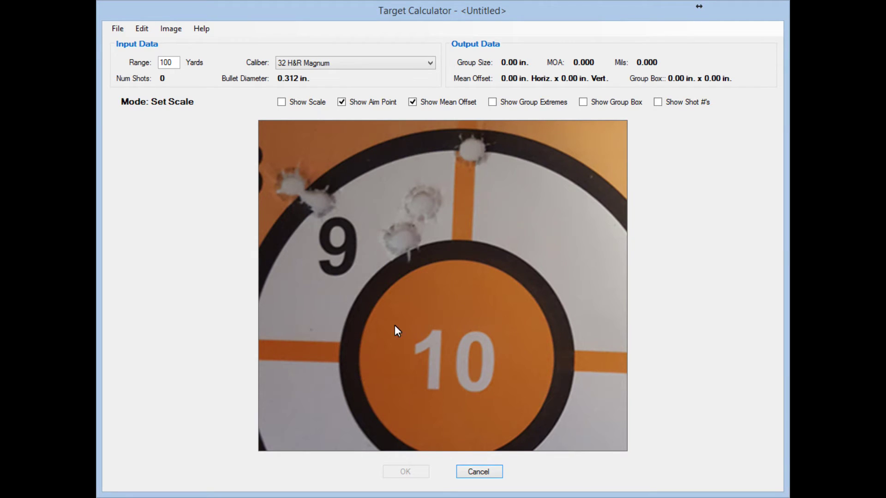
# - Load the target image MultiTarget 1.jpg
pyautogui.click(118, 28)
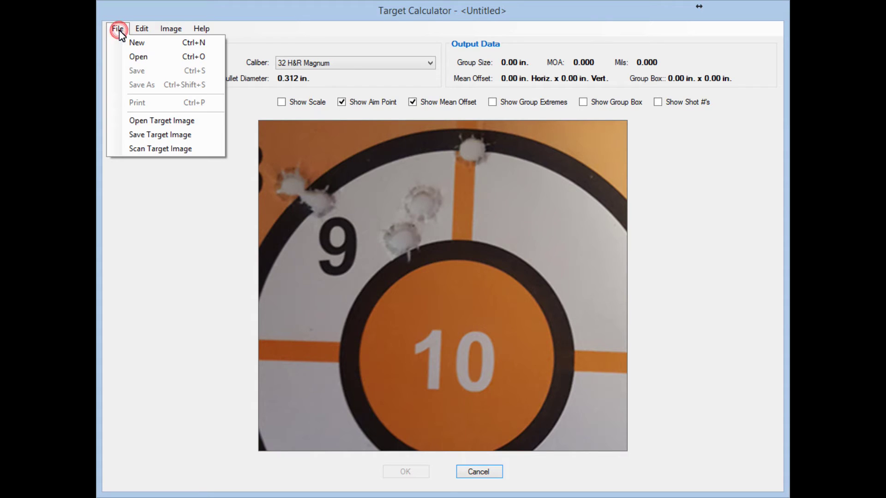
pyautogui.click(157, 121)
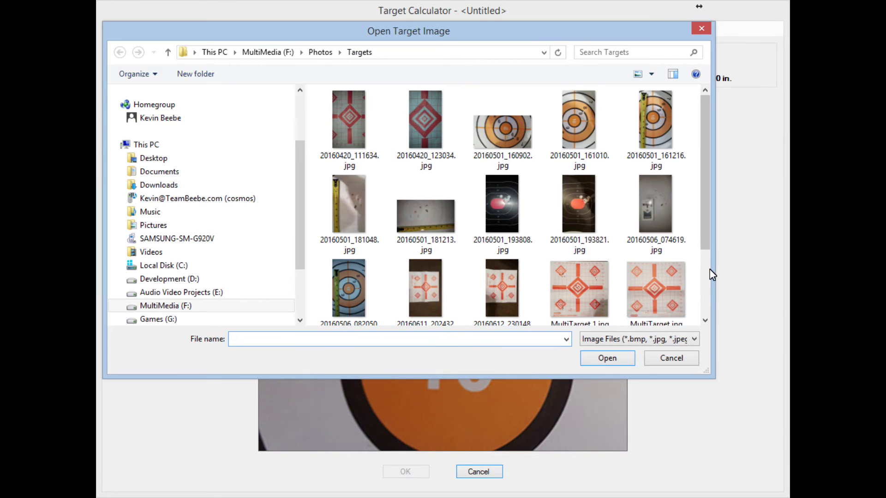
pyautogui.click(579, 288)
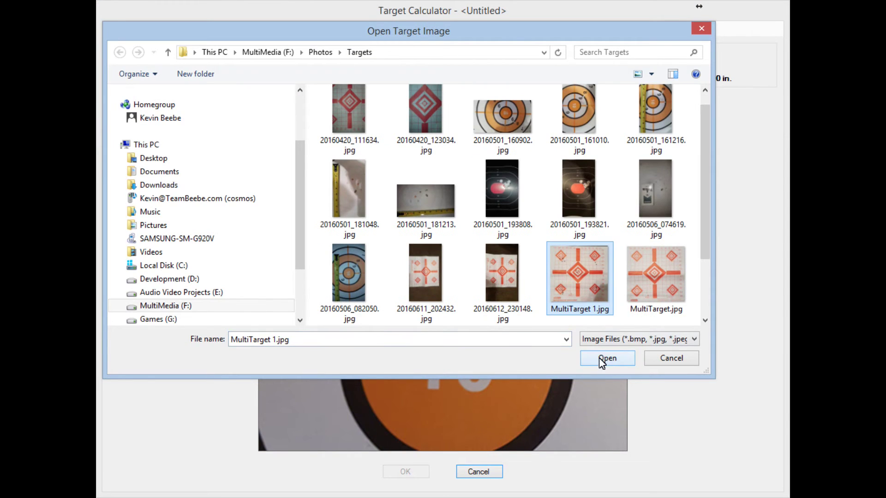
pyautogui.click(599, 359)
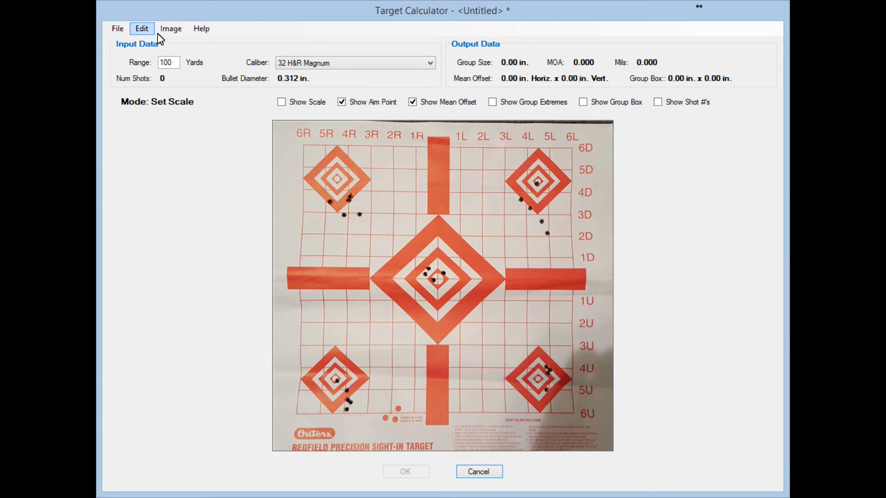
# - Zoom the multi-target image to the area holding the central diamond and the lower-right small diamond
pyautogui.click(175, 29)
pyautogui.click(192, 71)
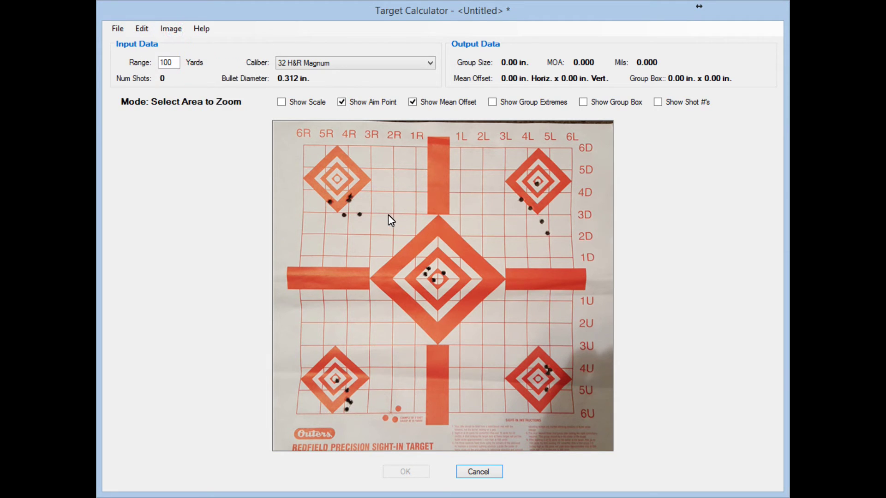
pyautogui.moveTo(370, 213); pyautogui.dragTo(580, 413)
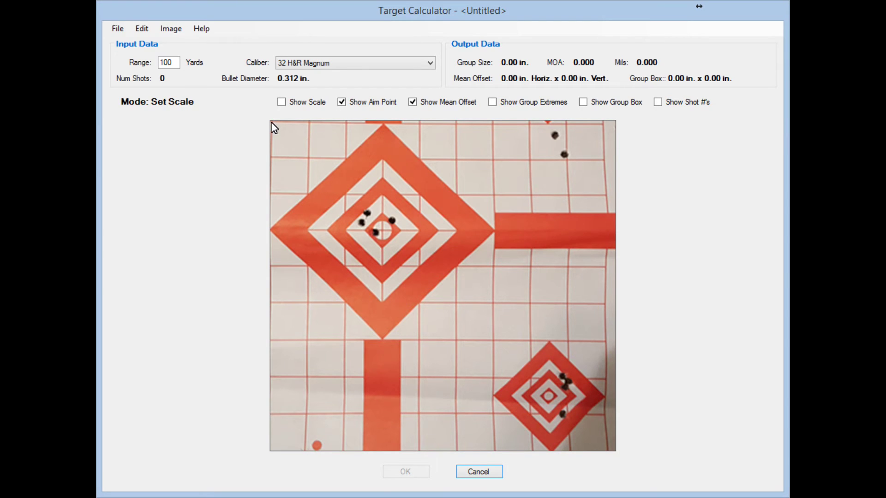
# - Zoom the image again so that the large central diamond alone fills the area
pyautogui.click(169, 31)
pyautogui.click(187, 71)
pyautogui.moveTo(274, 128); pyautogui.dragTo(503, 339)
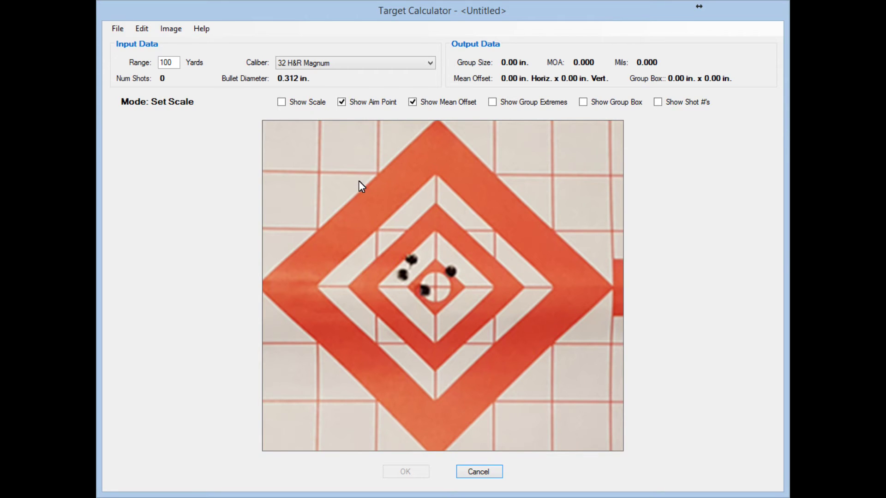
# - Zoom in once more on the inner diamonds around the four central shot holes
pyautogui.click(170, 28)
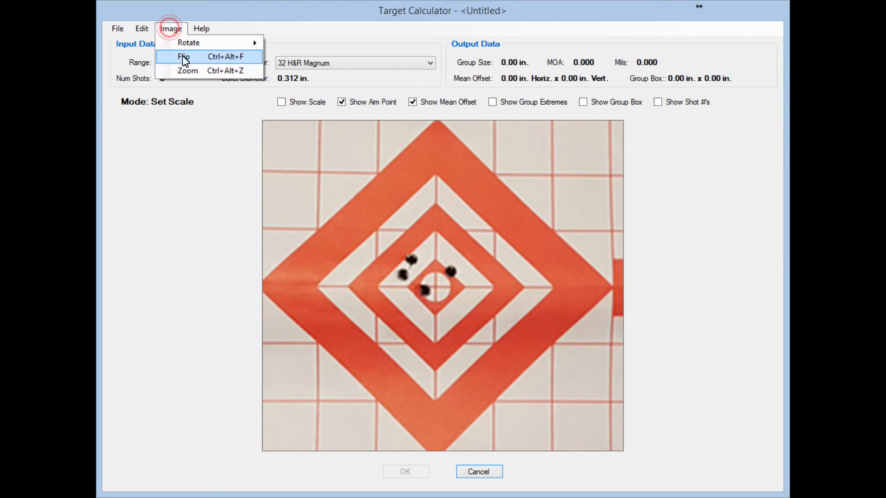
pyautogui.click(185, 70)
pyautogui.moveTo(303, 144); pyautogui.dragTo(566, 421)
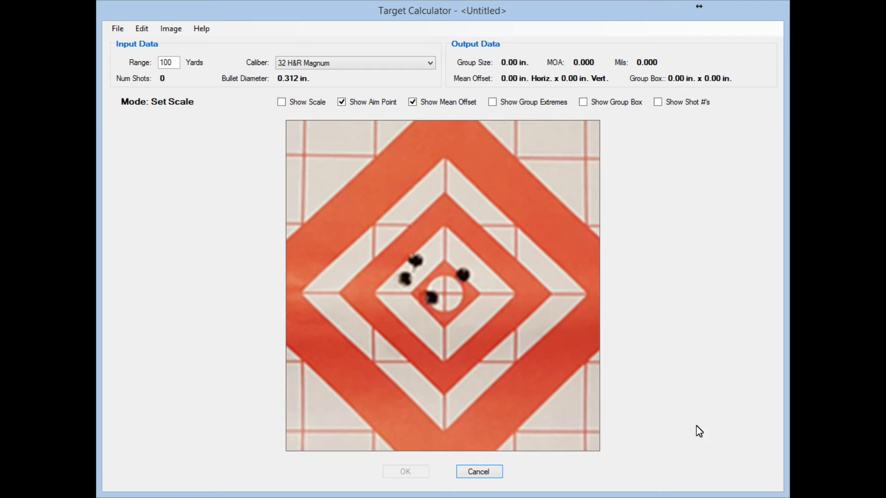
# - Open the saved 20160602 target file for practice with the Safari Arms 1911 Govt. Model
pyautogui.click(121, 31)
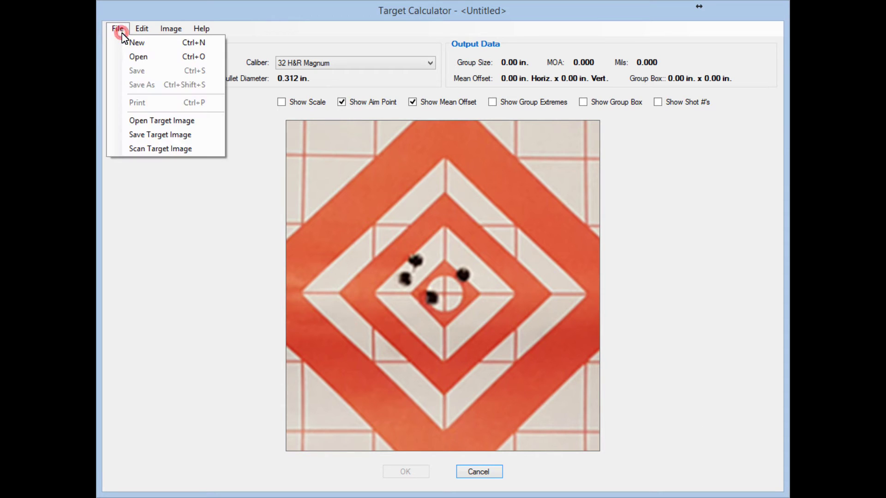
pyautogui.click(149, 59)
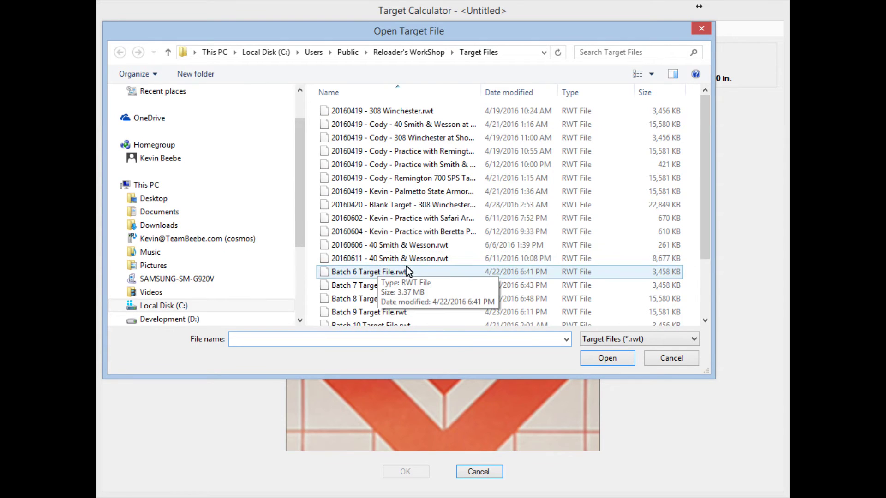
pyautogui.click(431, 219)
pyautogui.click(607, 358)
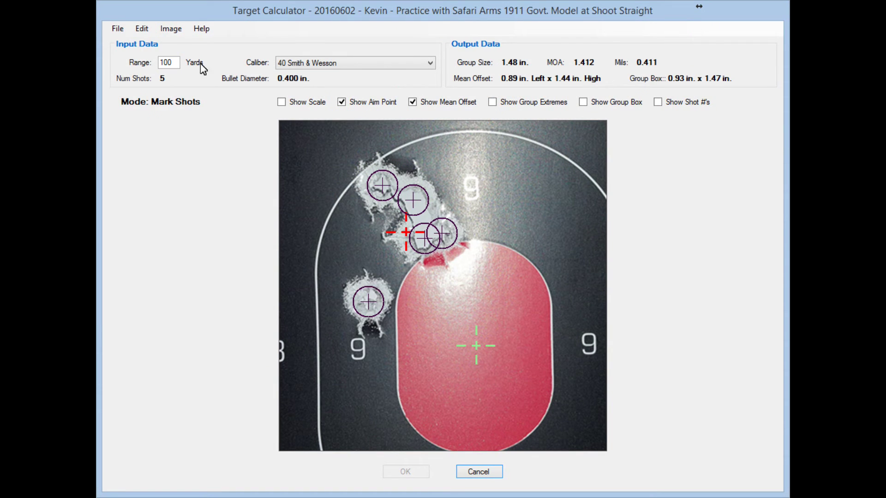
# - Zoom the target image to the area holding the shot holes and the upper red center, accepting the loss of the marked data
pyautogui.click(171, 29)
pyautogui.click(188, 74)
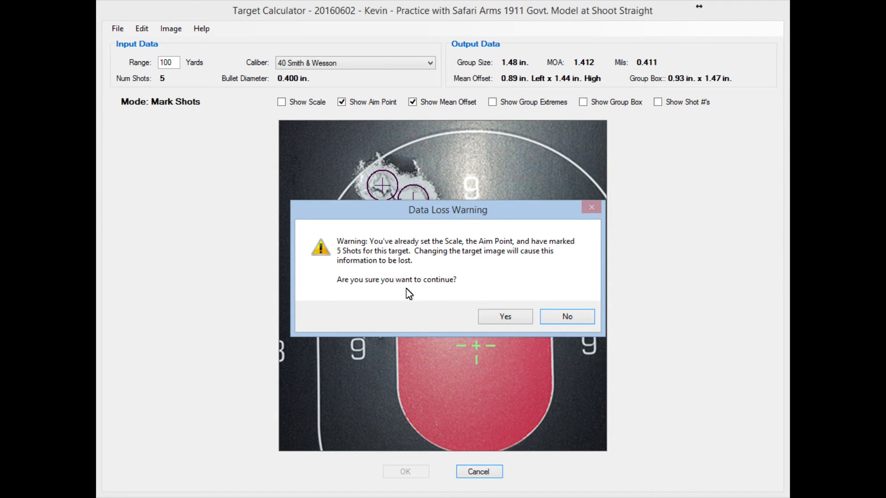
pyautogui.click(502, 323)
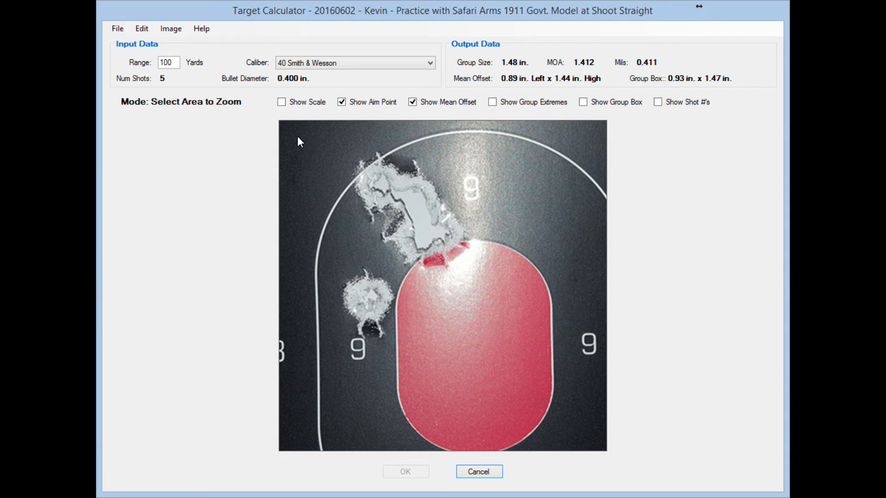
pyautogui.moveTo(297, 136); pyautogui.dragTo(560, 374)
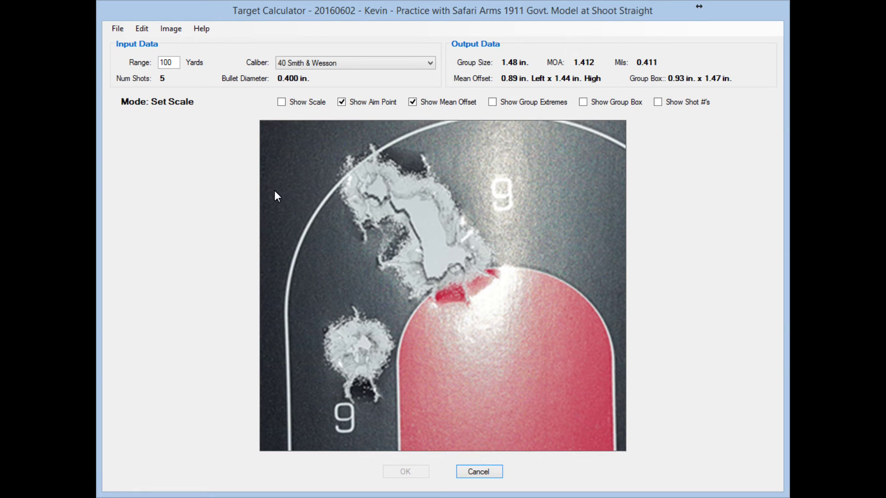
# - Reopen the saved 20160602 Safari Arms 1911 target file to restore its scale, aim point and shots
pyautogui.click(118, 29)
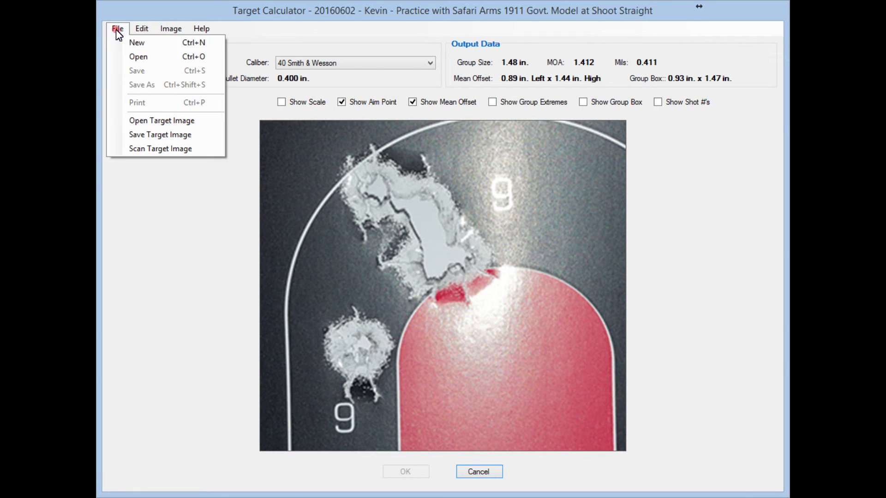
pyautogui.click(145, 56)
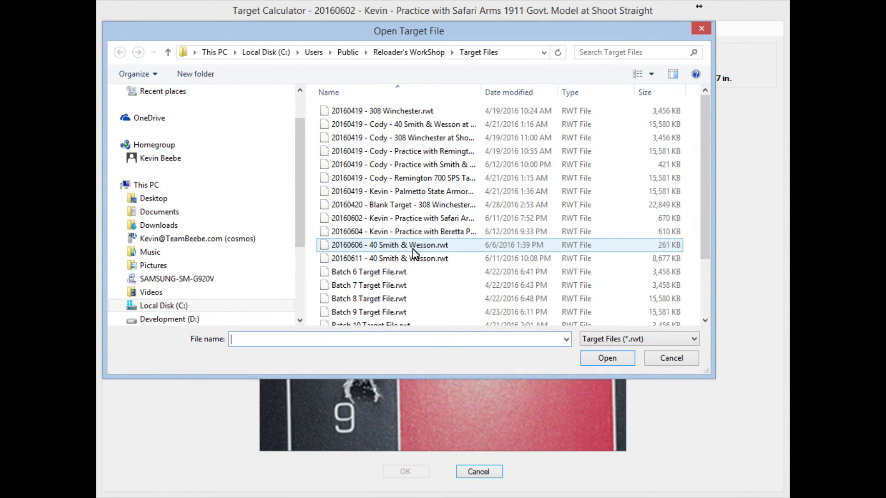
pyautogui.click(426, 221)
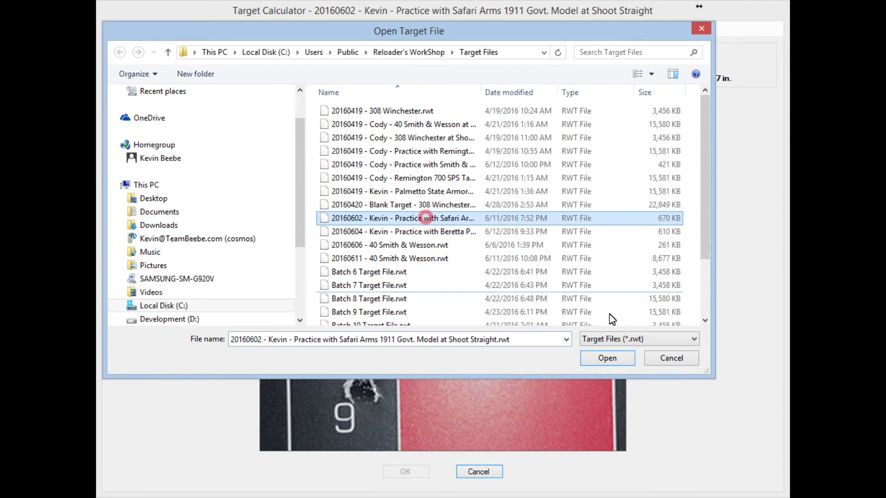
pyautogui.click(615, 362)
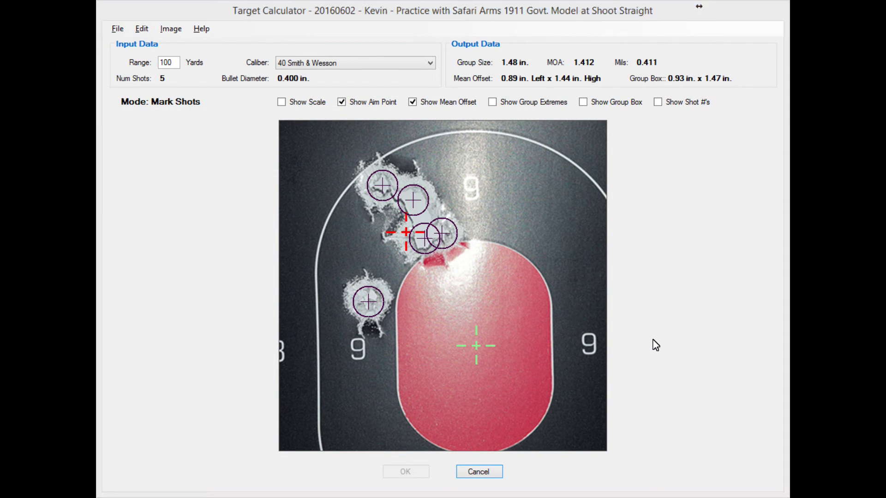
# - Rotate the target image 90 degrees clockwise, accepting the data loss, and reload the saved 20160602 Safari Arms 1911 file
pyautogui.hotkey('ctrl', 'o')
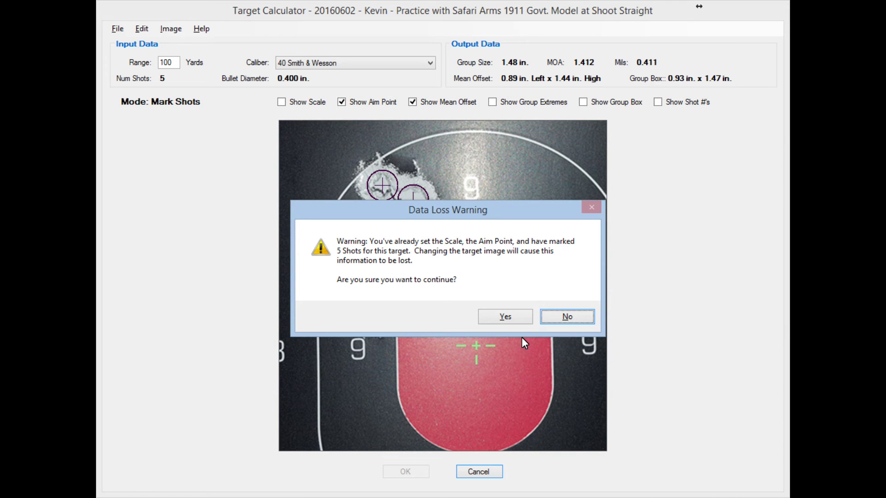
pyautogui.click(510, 318)
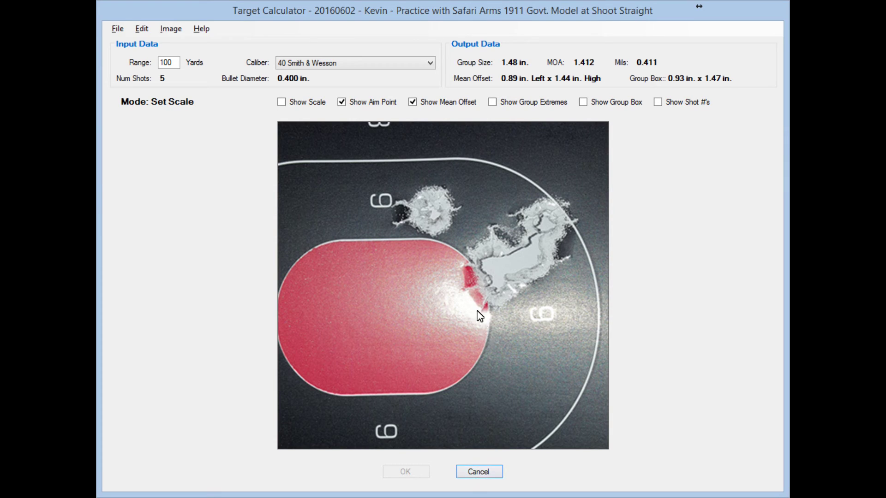
pyautogui.click(117, 29)
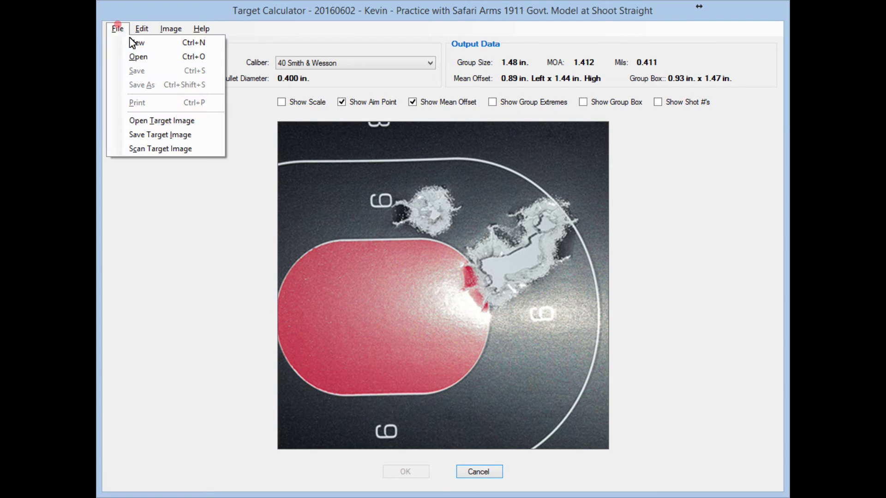
pyautogui.click(135, 59)
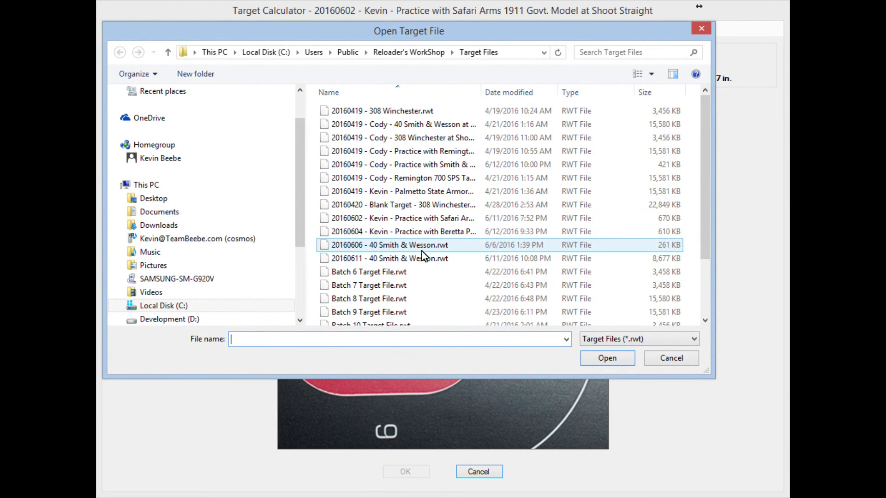
pyautogui.click(422, 218)
pyautogui.click(606, 358)
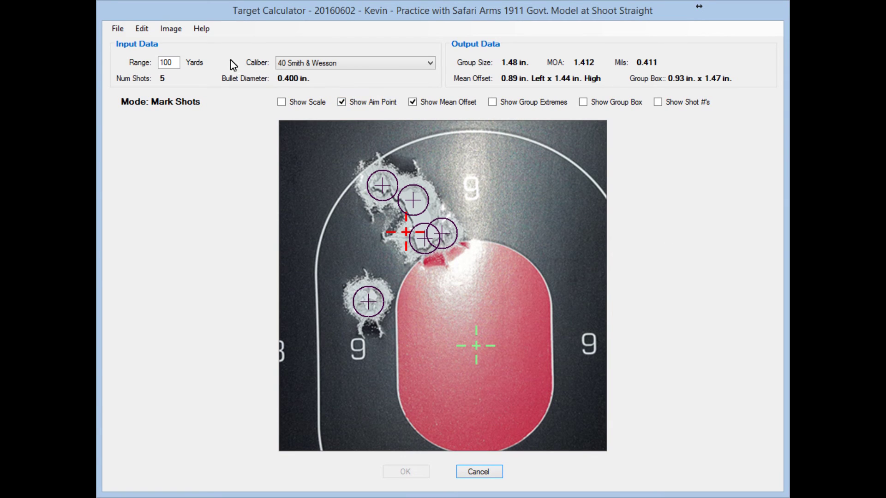
# - Look over the available video tutorials and view the program's version and copyright information
pyautogui.click(201, 29)
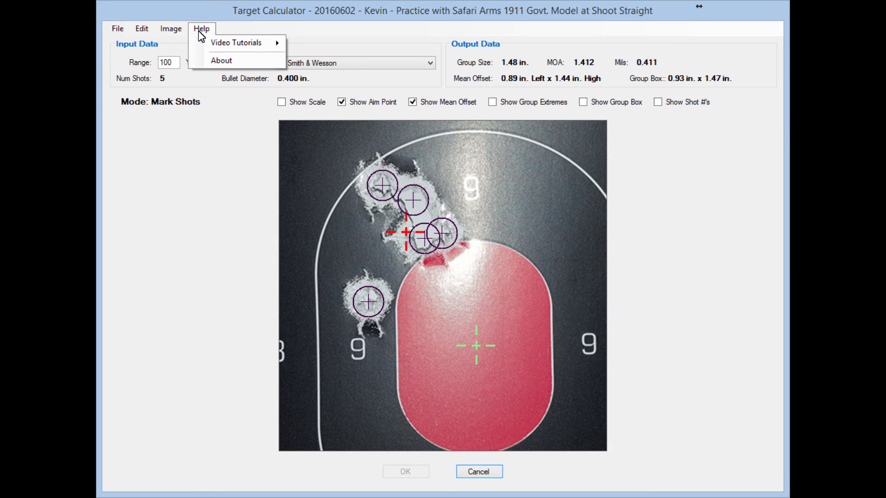
pyautogui.moveTo(219, 47)
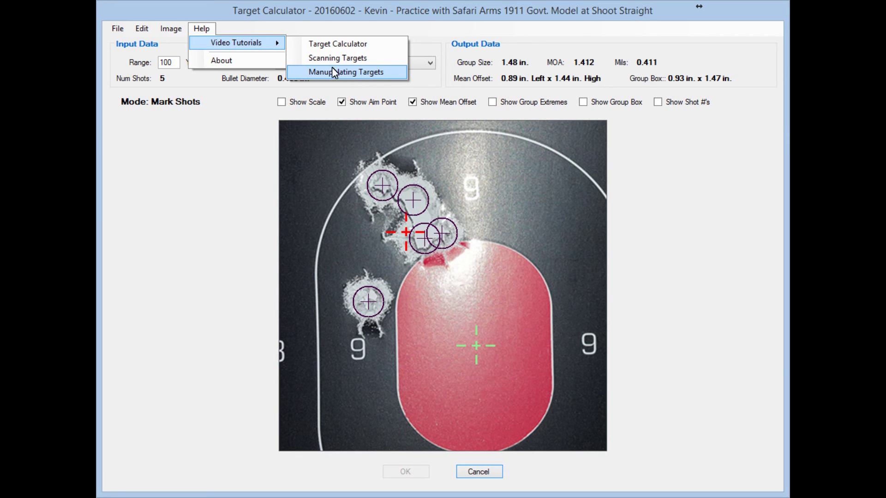
pyautogui.click(220, 61)
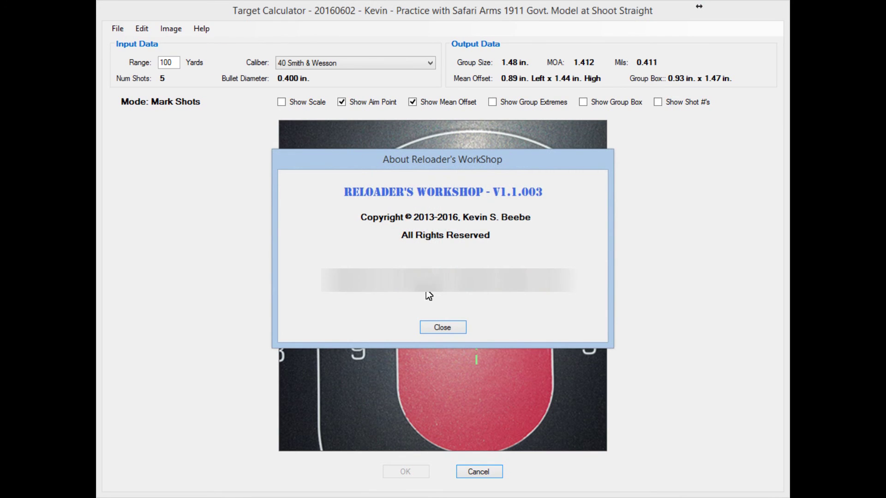
pyautogui.click(441, 325)
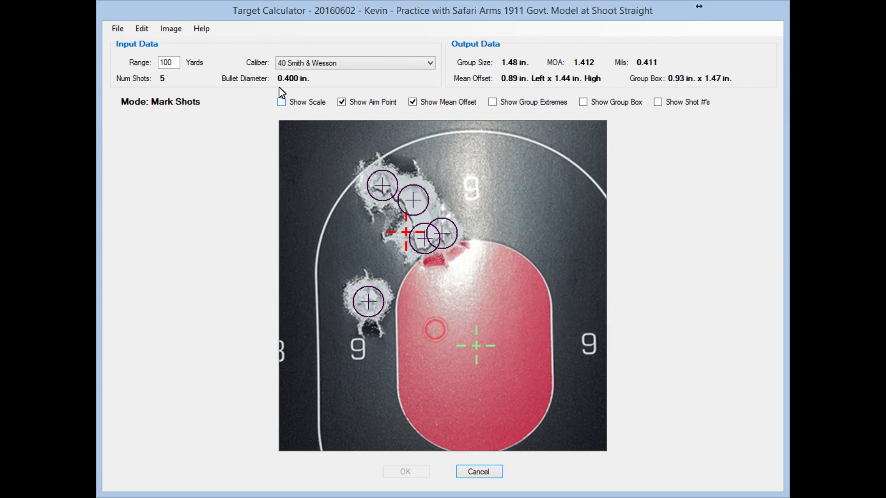
# - Check the video tutorial list again, including the entry on manipulating targets, without starting a video
pyautogui.click(201, 28)
pyautogui.moveTo(214, 46)
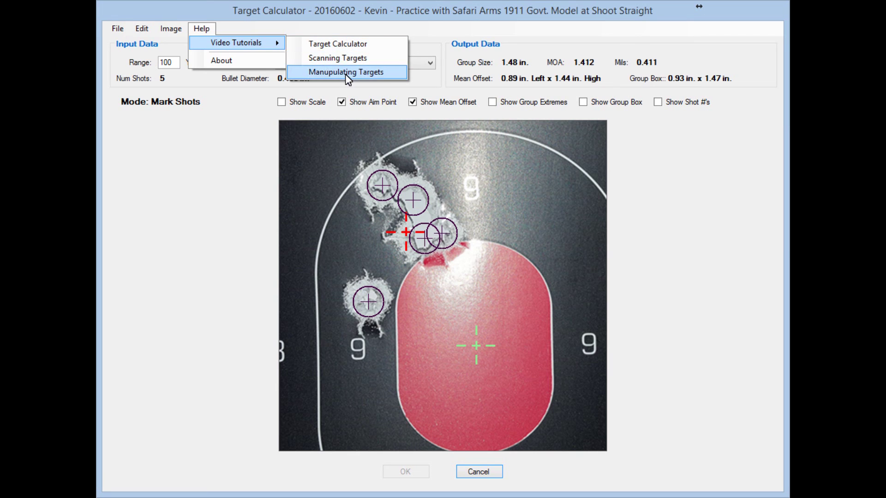
pyautogui.click(203, 30)
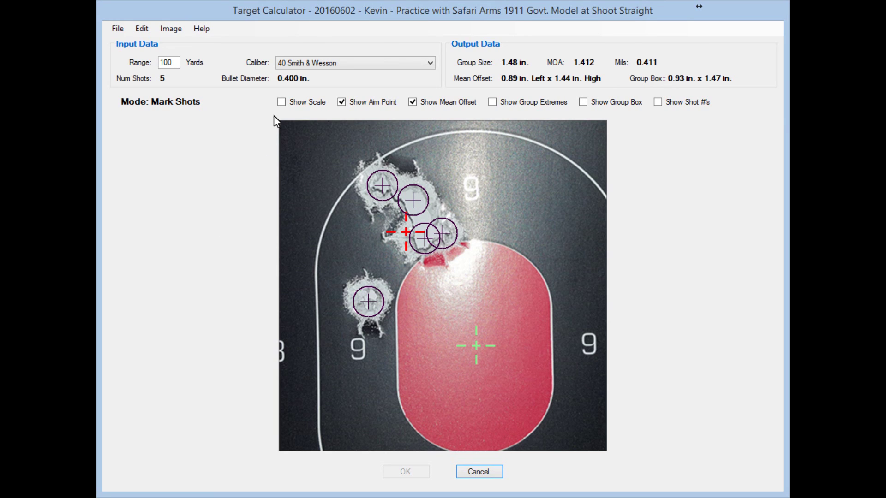
# - Display the scale ruler on the target image
pyautogui.click(281, 103)
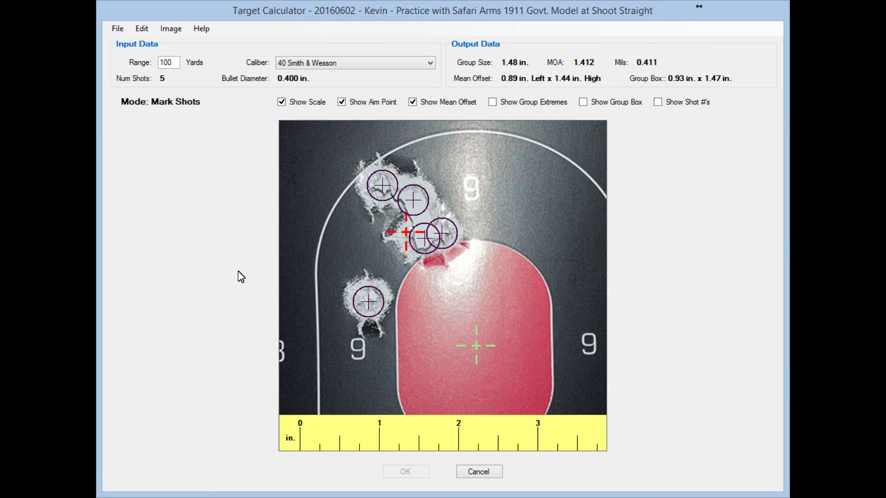